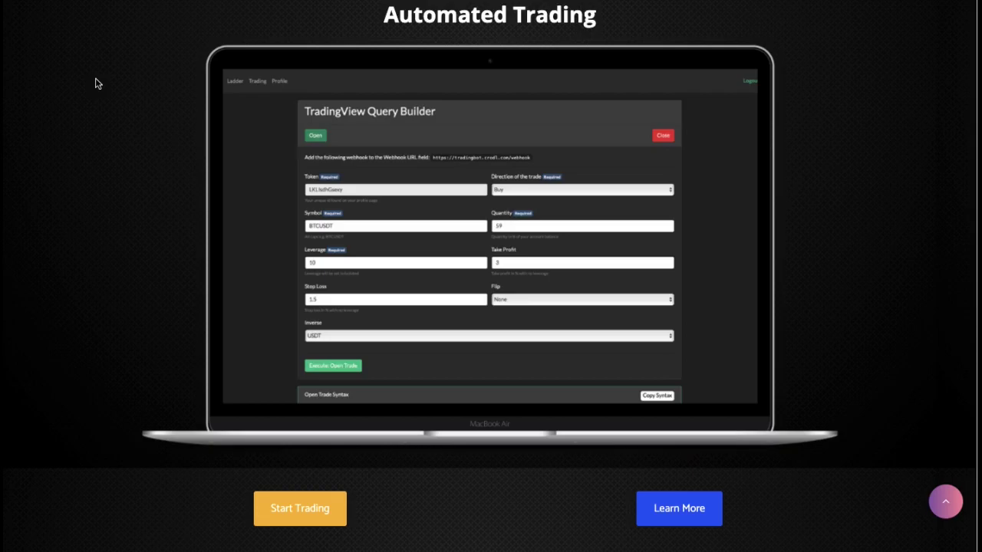
# Step: Scroll through the home page, then go to the Trading page with the TradingView Query Builder
pyautogui.scroll(1, 98, 83)
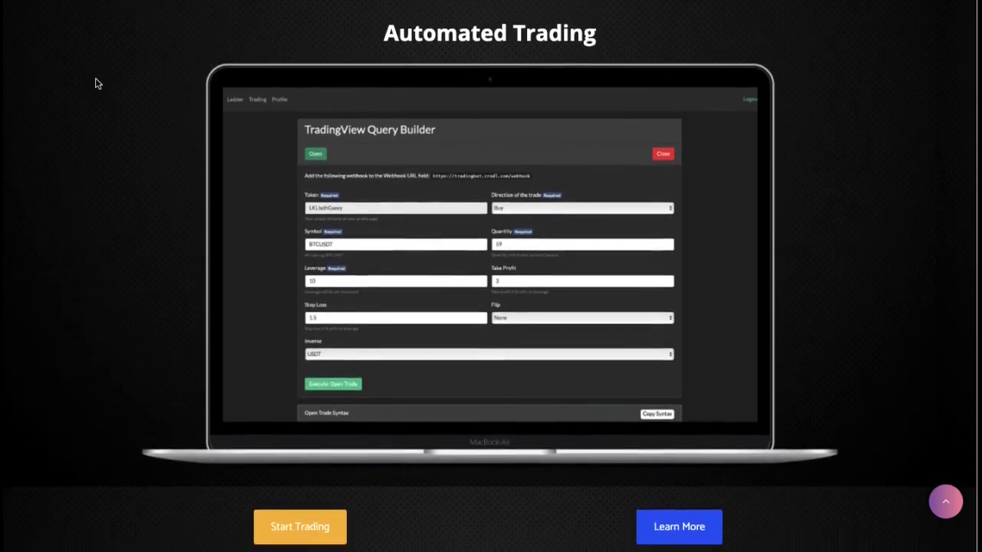
pyautogui.scroll(-1, 95, 82)
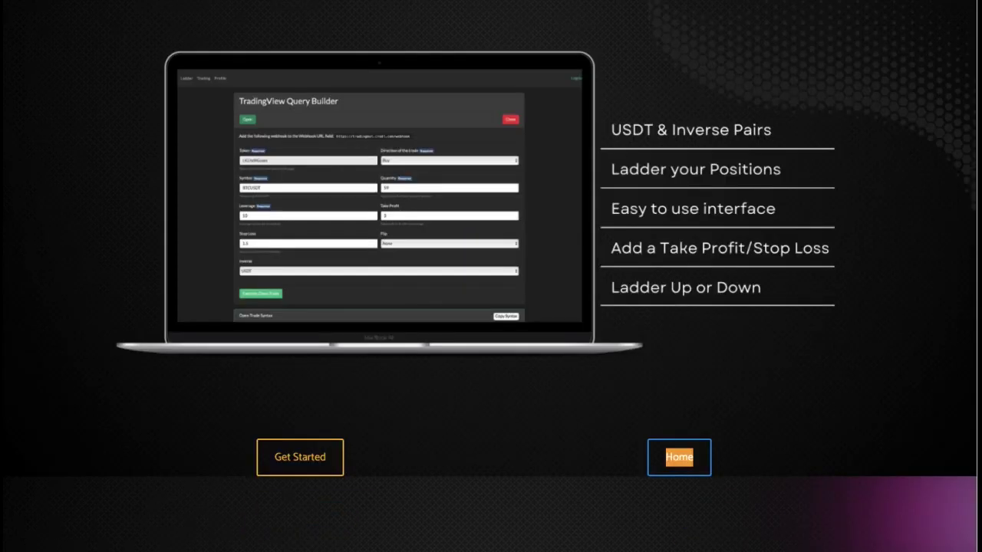
pyautogui.scroll(-1, 460, 104)
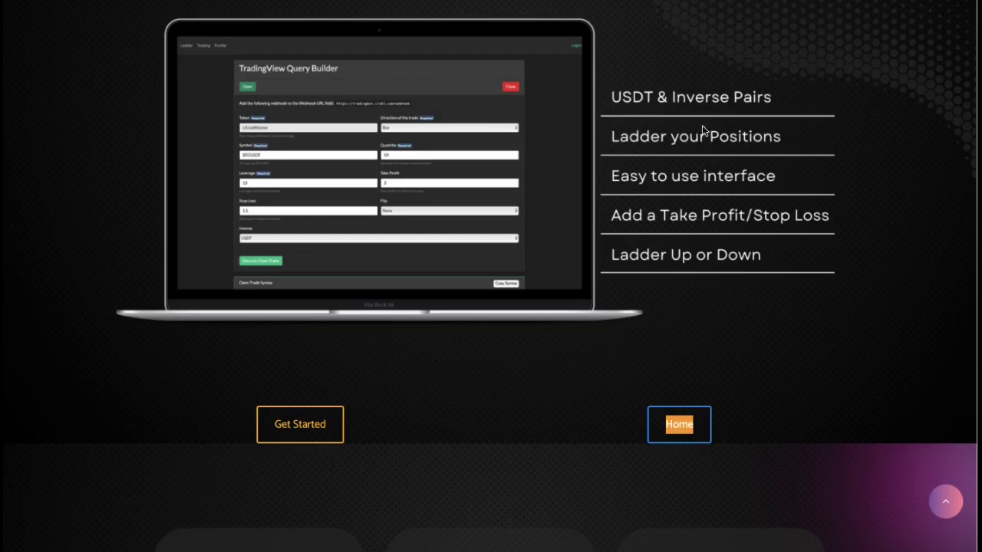
pyautogui.scroll(-5, 687, 175)
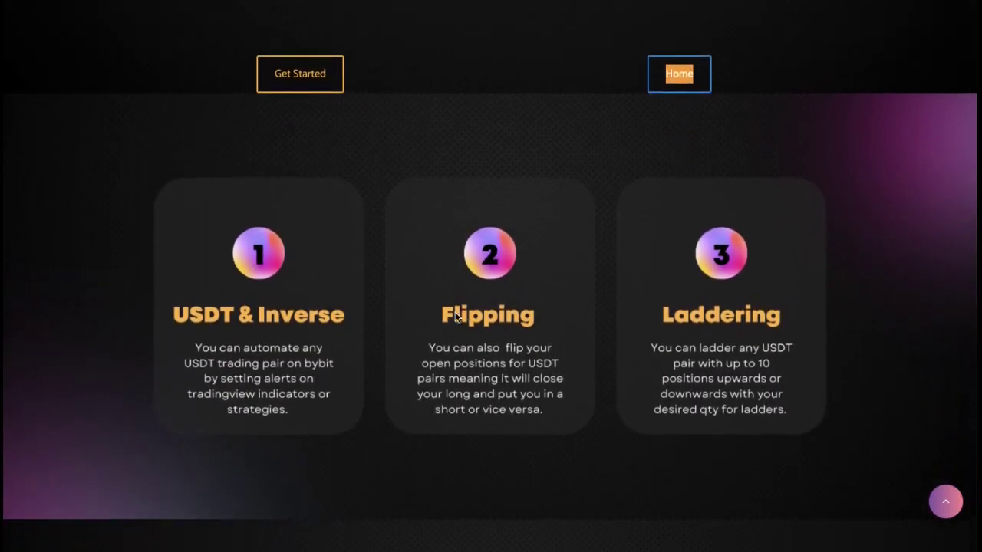
pyautogui.scroll(-4, 465, 326)
pyautogui.scroll(-2, 465, 326)
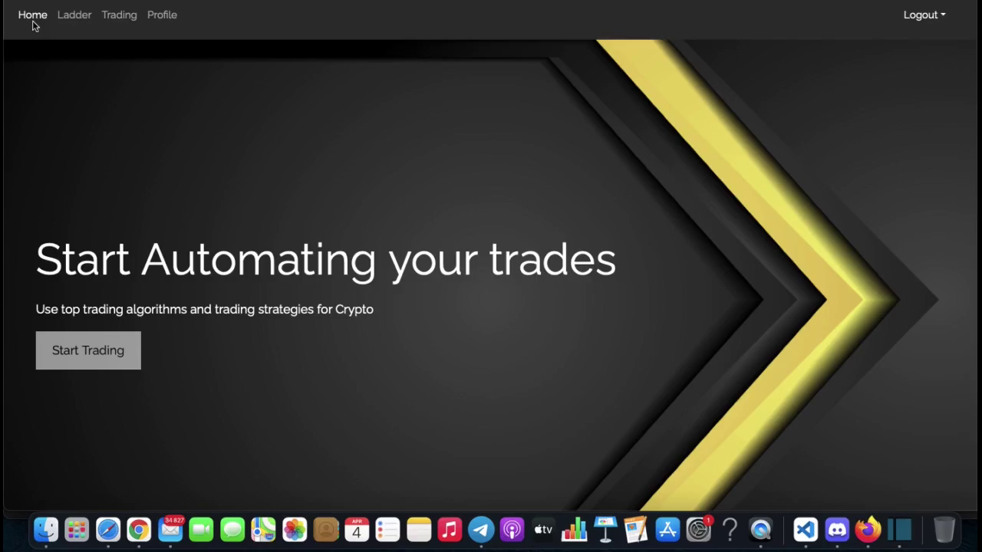
pyautogui.click(117, 17)
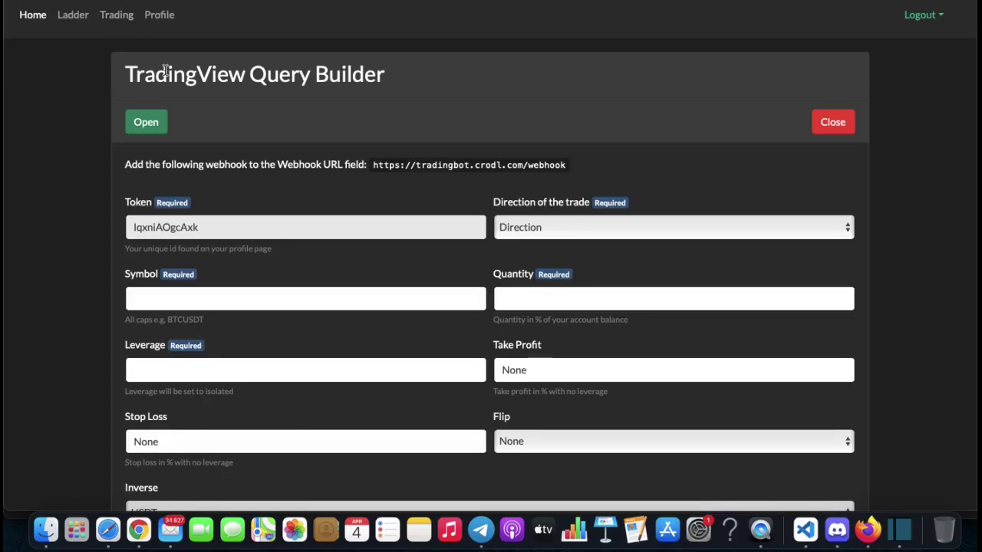
pyautogui.scroll(-1, 171, 89)
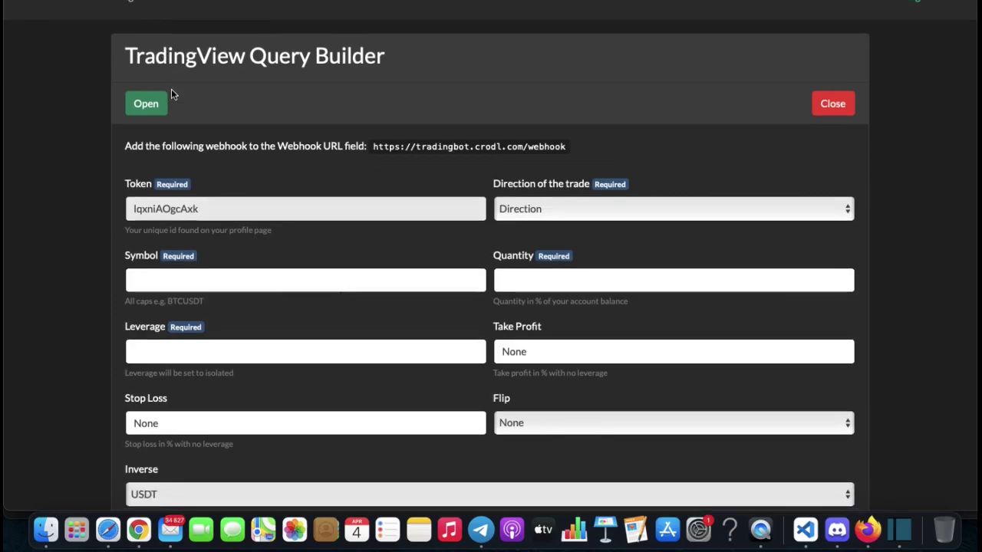
pyautogui.scroll(-3, 171, 89)
pyautogui.scroll(-3, 206, 169)
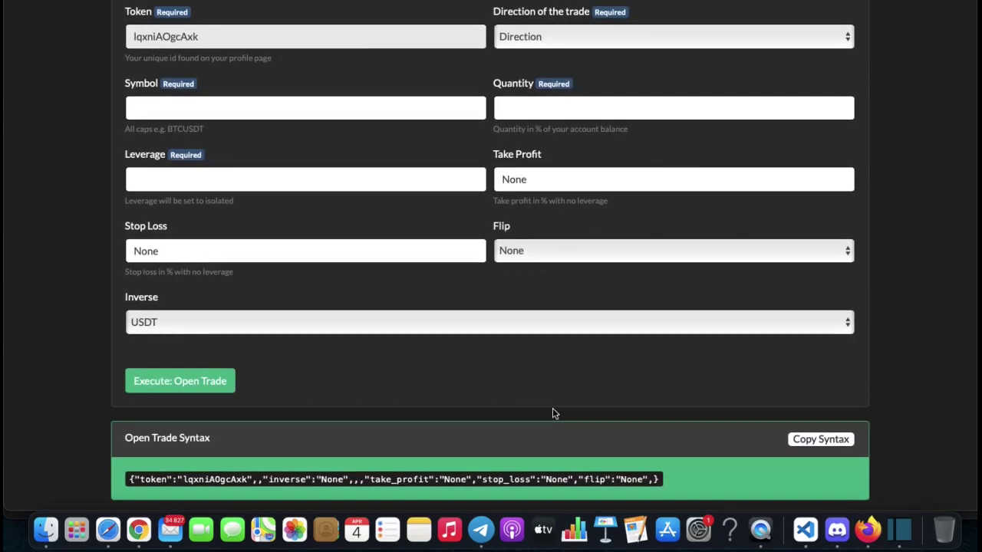
pyautogui.scroll(1, 554, 414)
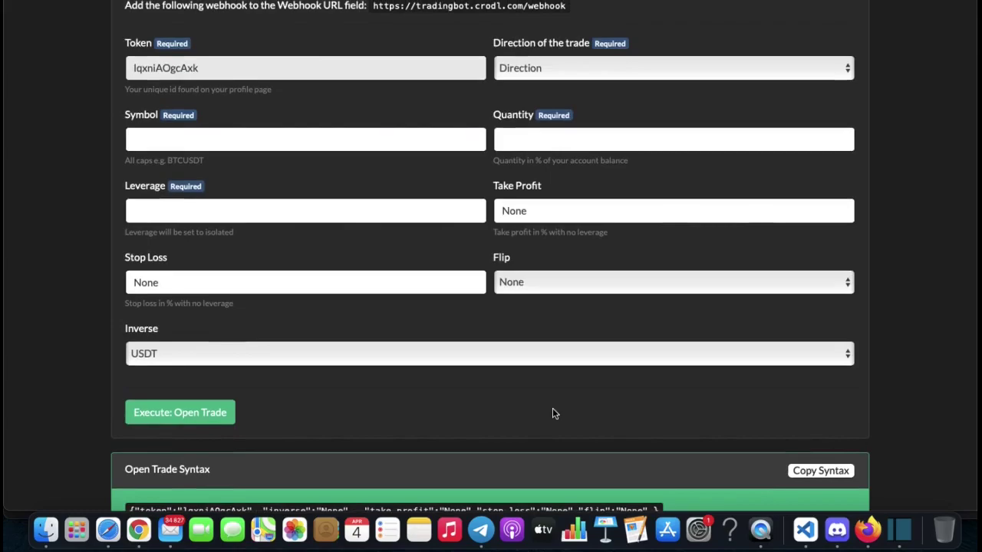
pyautogui.scroll(1, 526, 353)
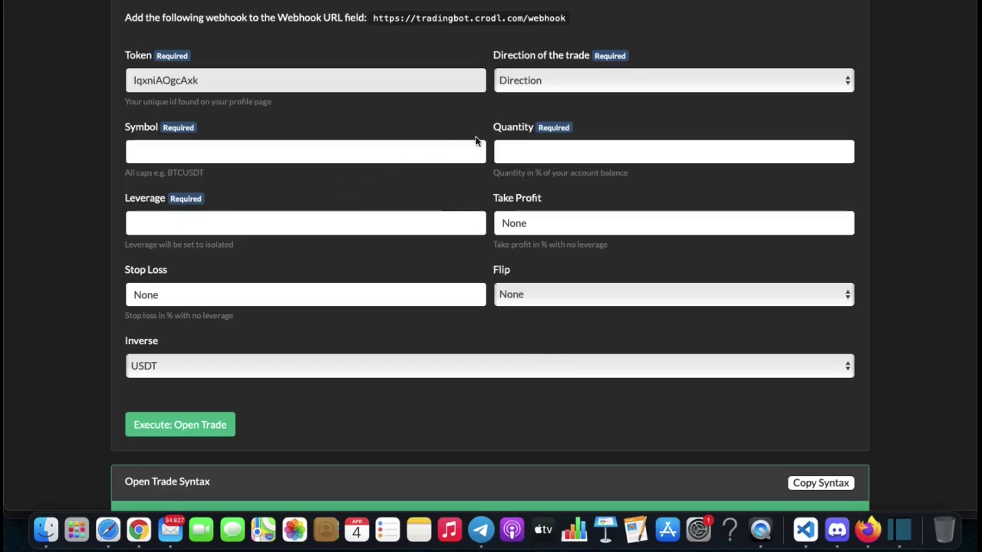
pyautogui.click(548, 91)
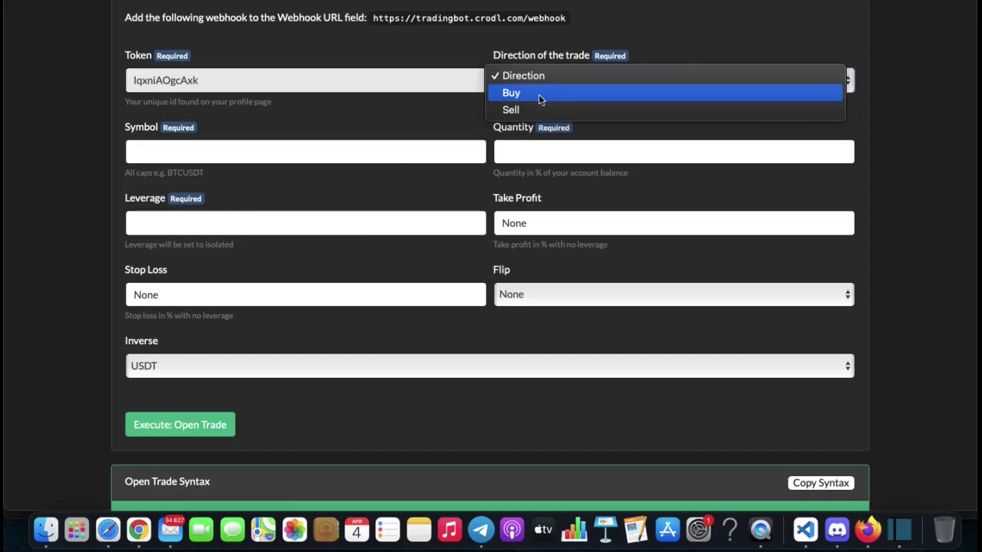
# Step: Fill the open-trade form with direction Buy, symbol BTCUSDT, quantity 50 and leverage 10
pyautogui.click(539, 92)
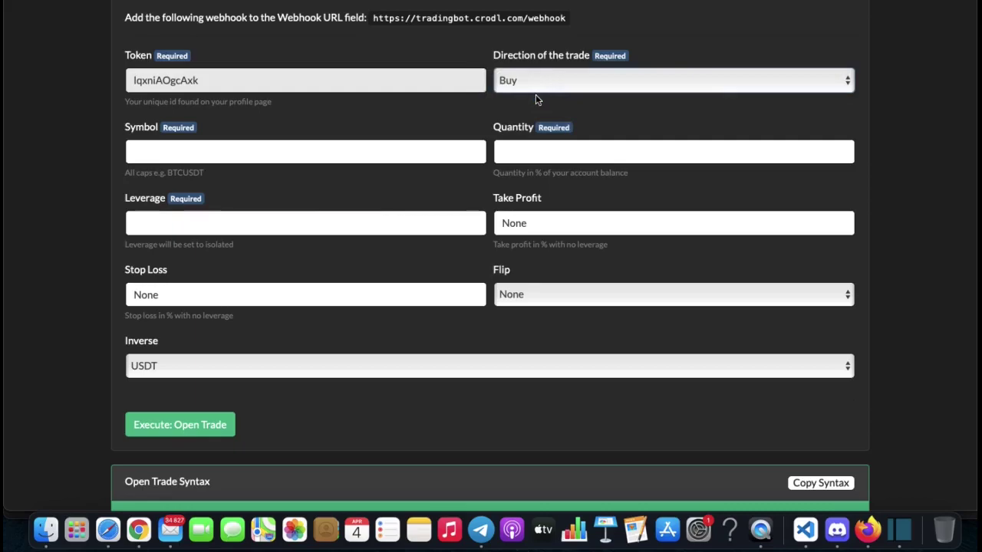
pyautogui.click(331, 155)
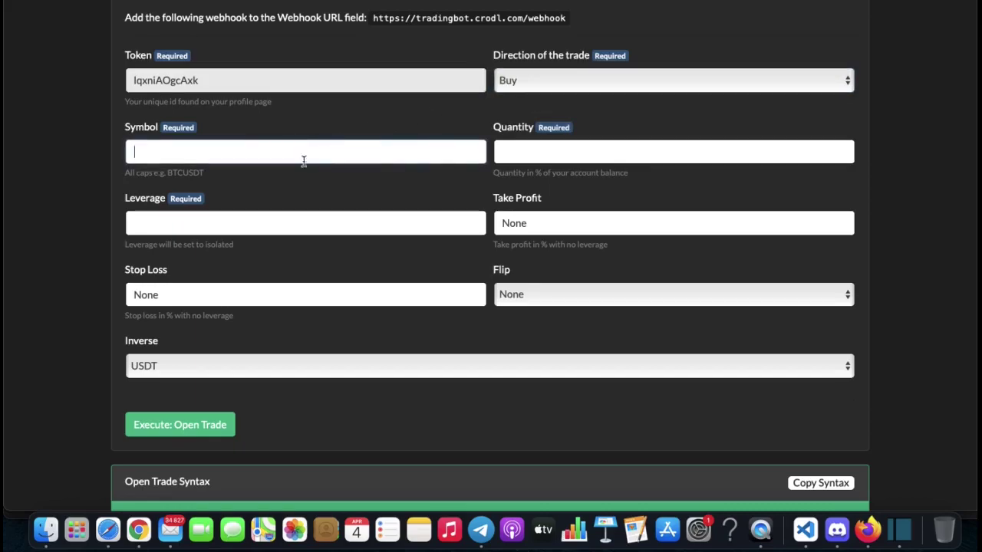
pyautogui.write('BTCUSDT')
pyautogui.click(532, 146)
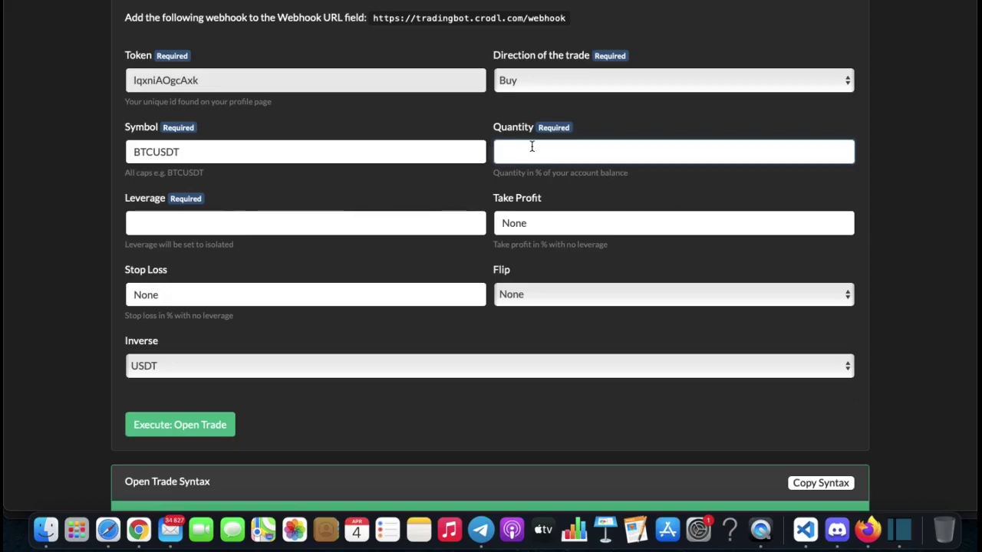
pyautogui.write('50')
pyautogui.click(327, 219)
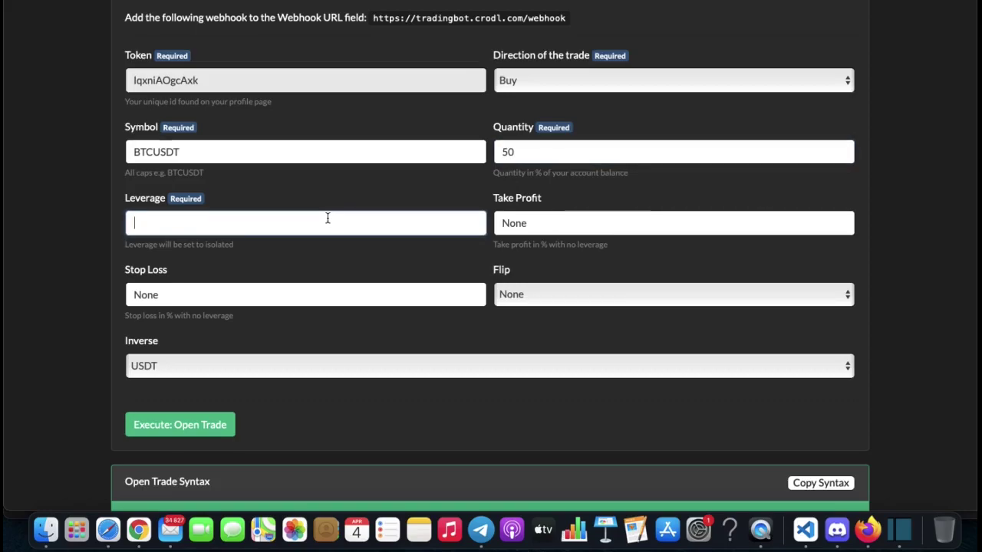
pyautogui.write('10')
# Step: Replace None with Take Profit 1.5 and Stop Loss 1 in the trade query
pyautogui.scroll(-1, 533, 276)
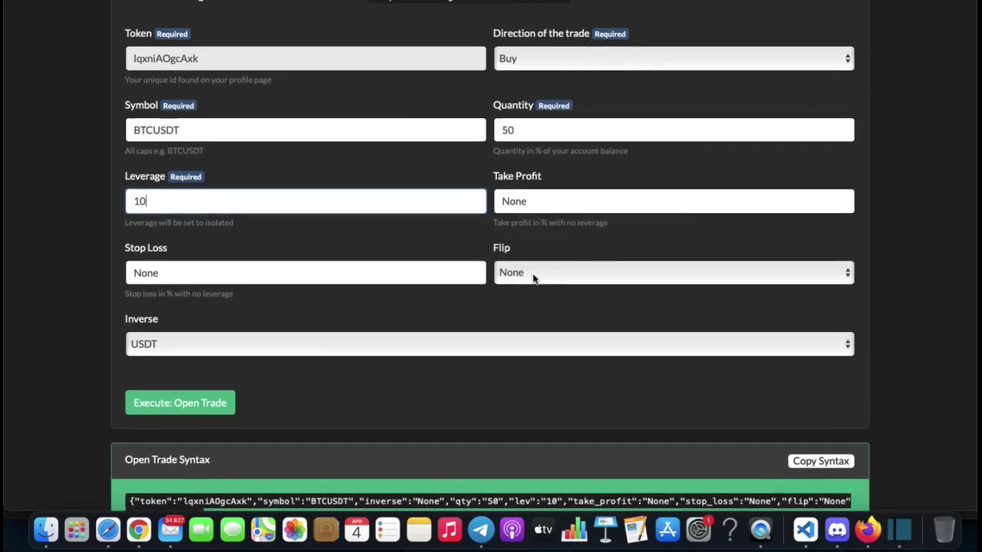
pyautogui.doubleClick(535, 204)
pyautogui.write('1')
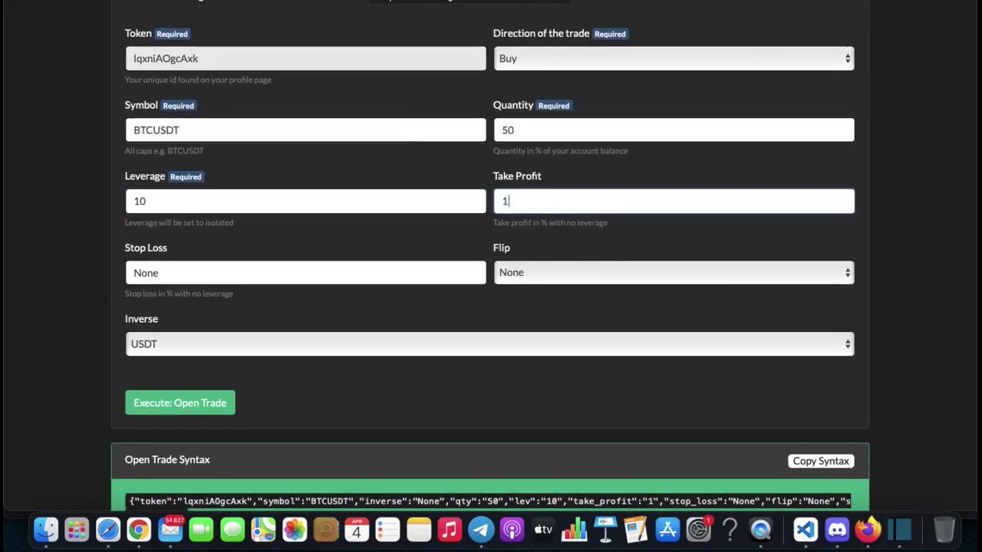
pyautogui.write('.5')
pyautogui.click(359, 251)
pyautogui.doubleClick(330, 273)
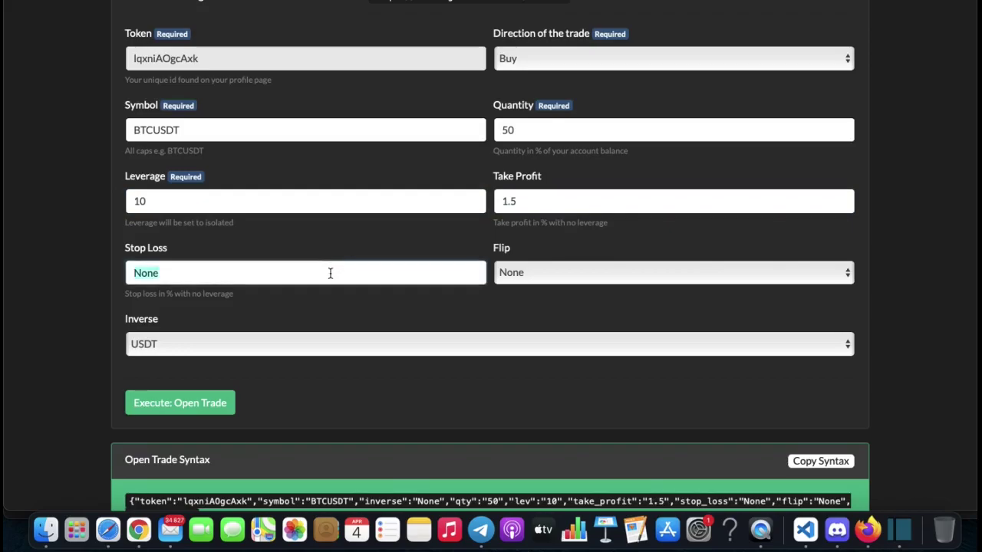
pyautogui.write('1')
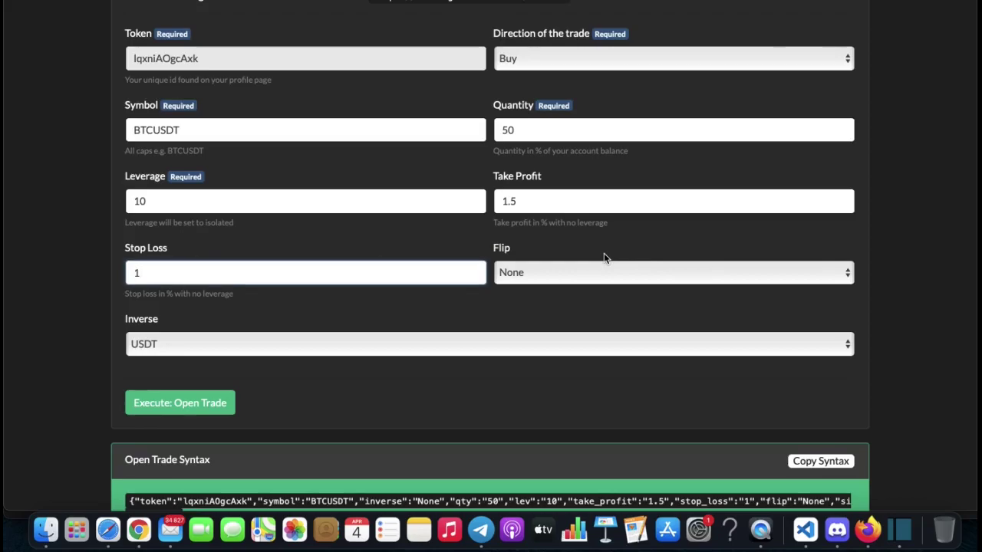
pyautogui.scroll(1, 360, 303)
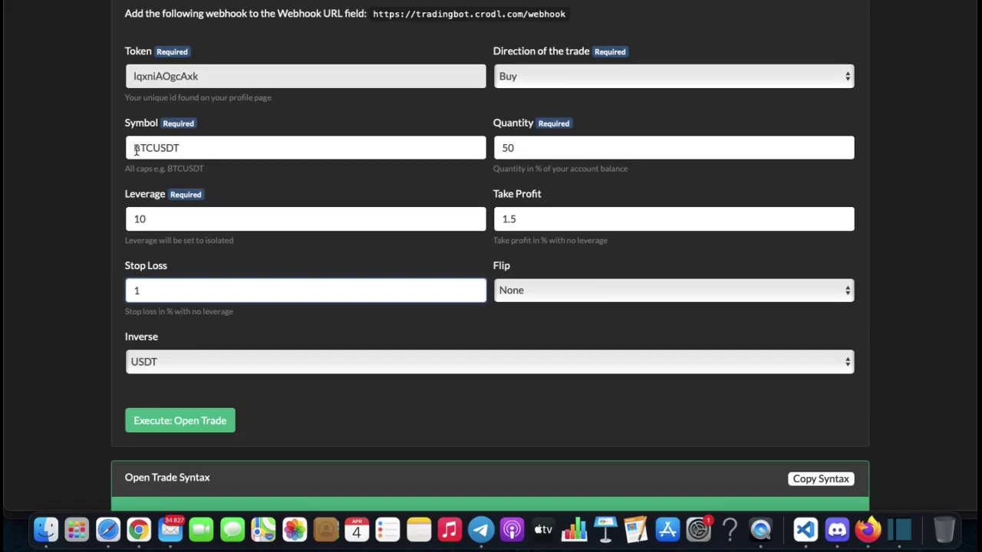
pyautogui.scroll(1, 135, 150)
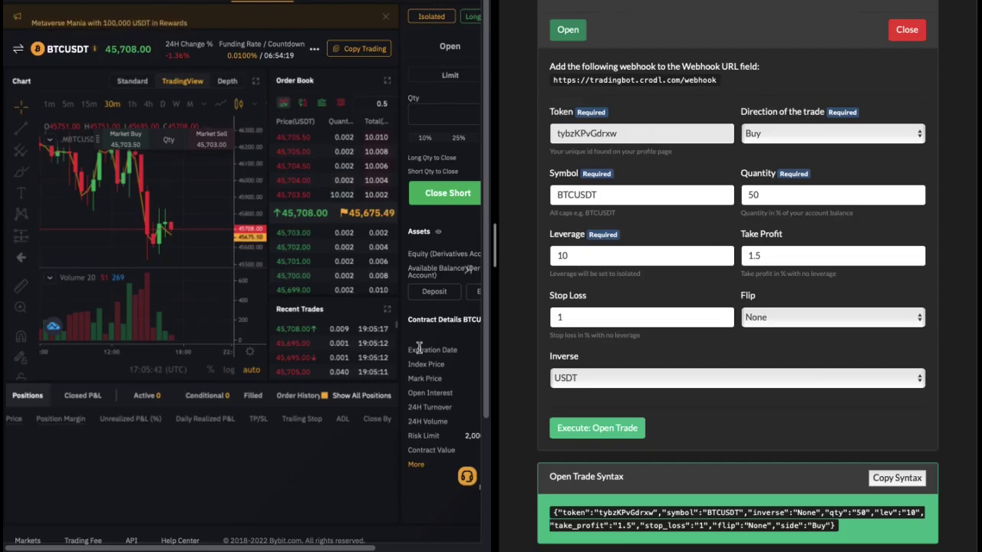
# Step: Run Execute: Open Trade and confirm the 'Do you really want to Open a trade?' prompt with OK
pyautogui.click(608, 431)
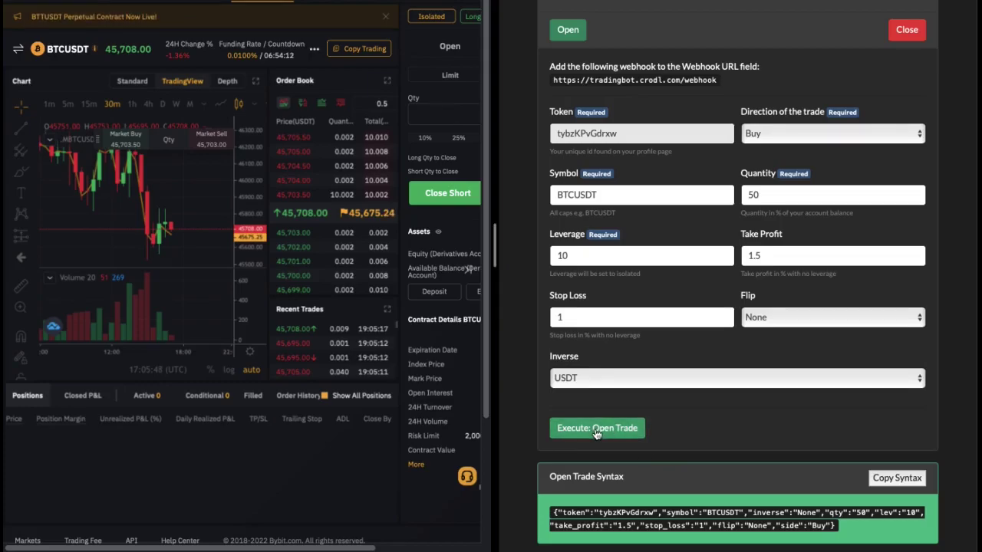
pyautogui.click(596, 431)
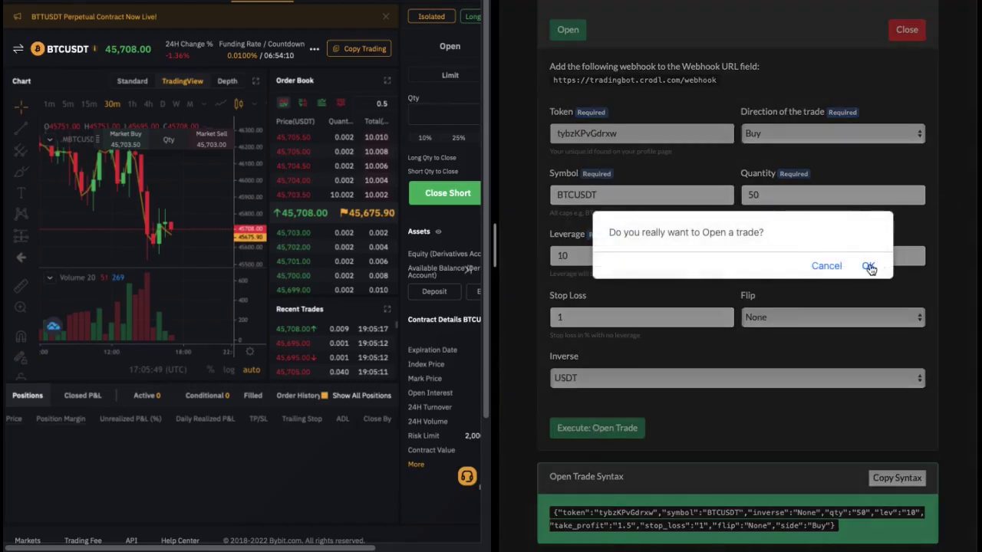
pyautogui.click(868, 266)
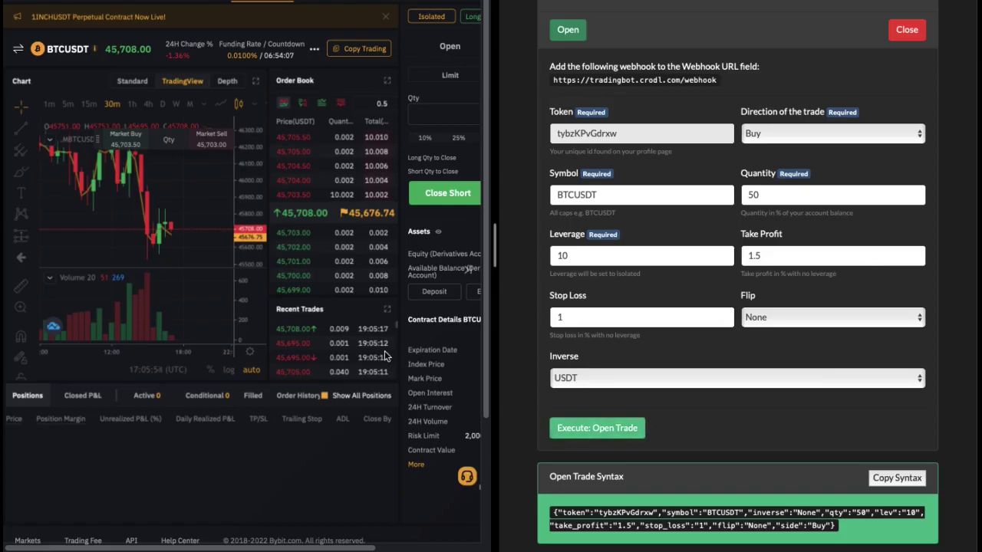
# Step: Scroll Bybit's Positions table to inspect the BTCUSDT 0.040 position, TP 46,388.5 and SL 45,246.0
pyautogui.scroll(-1, 326, 484)
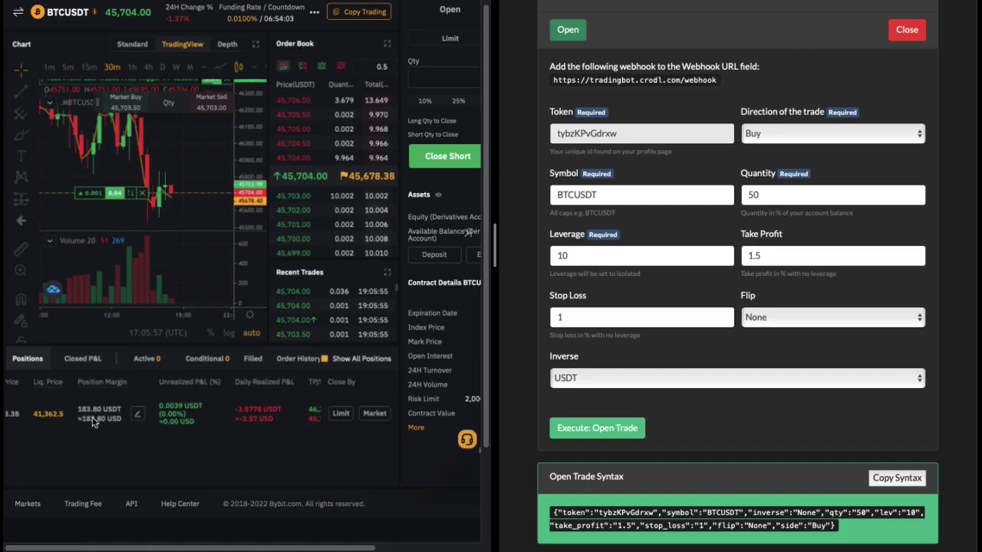
pyautogui.hscroll(-5, 77, 418)
pyautogui.hscroll(-3, 60, 414)
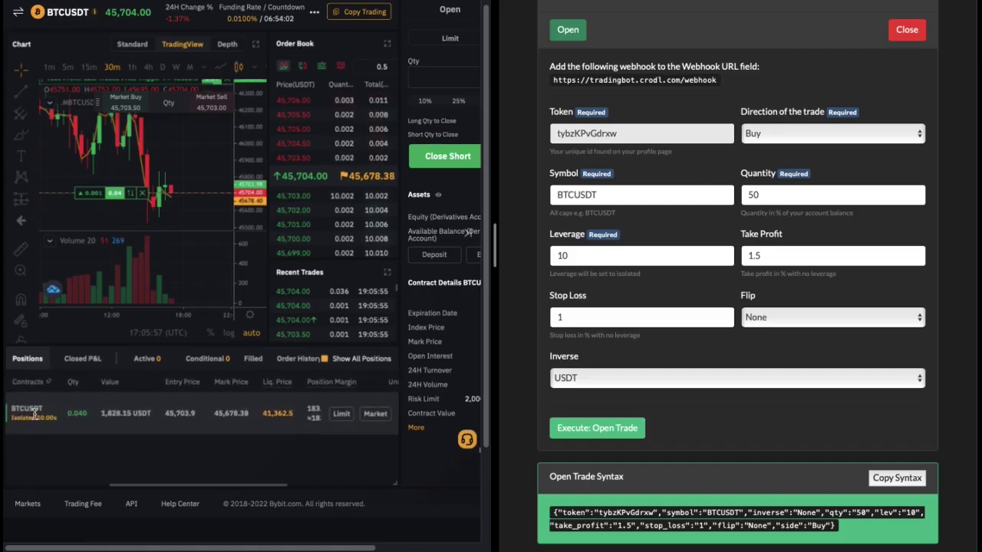
pyautogui.hscroll(5, 119, 424)
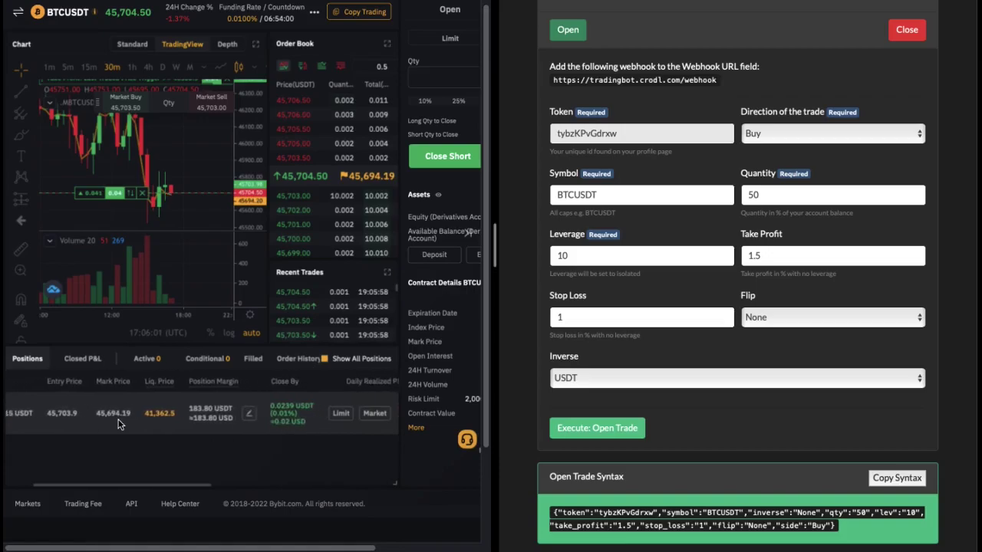
pyautogui.hscroll(3, 119, 424)
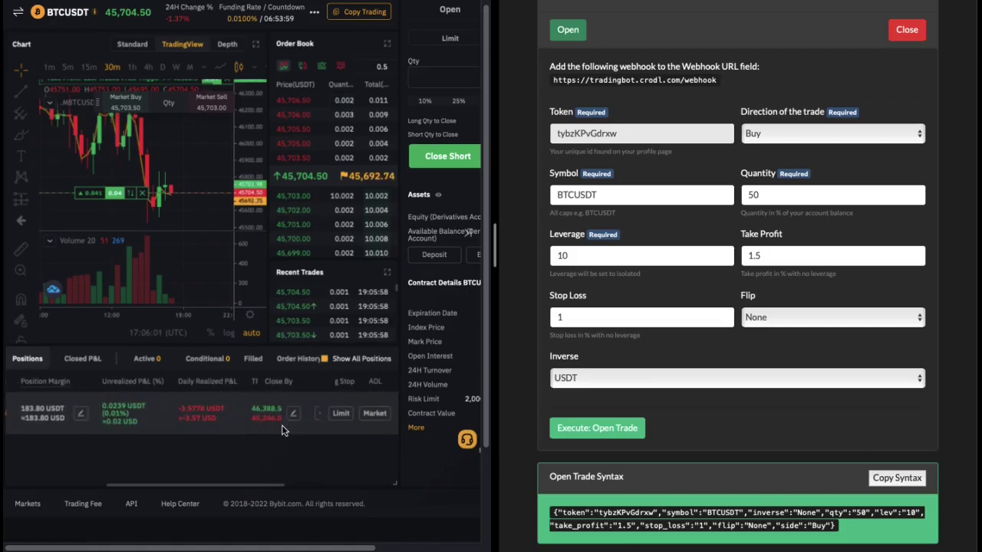
pyautogui.hscroll(3, 282, 425)
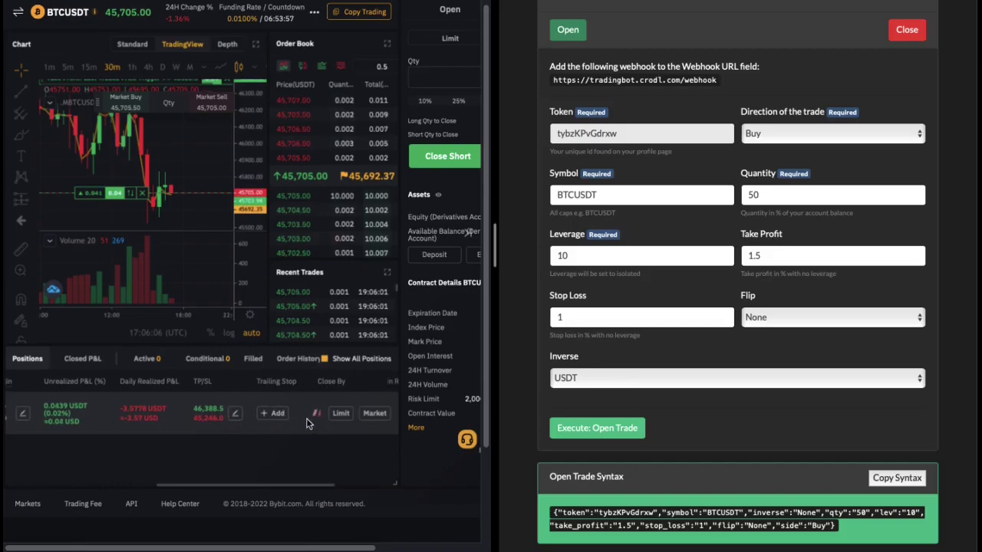
# Step: Set the Close form to Buy and BTCUSDT (Close_Long), then execute and confirm the close
pyautogui.click(901, 31)
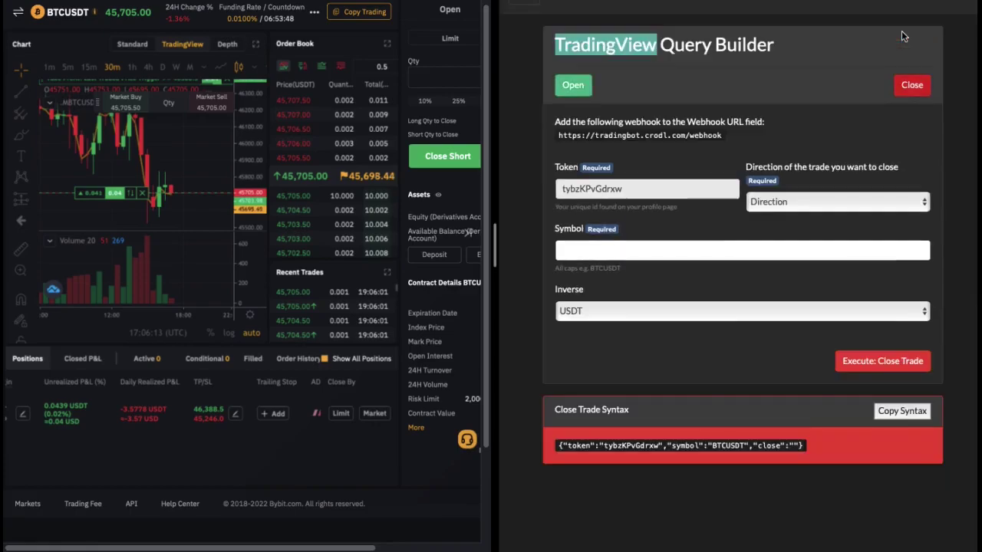
pyautogui.click(812, 202)
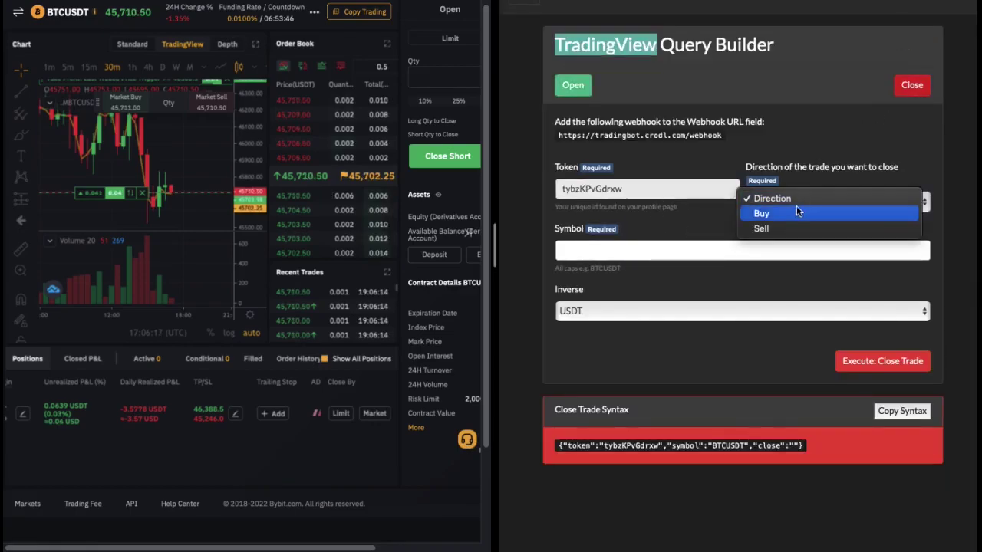
pyautogui.press('Escape')
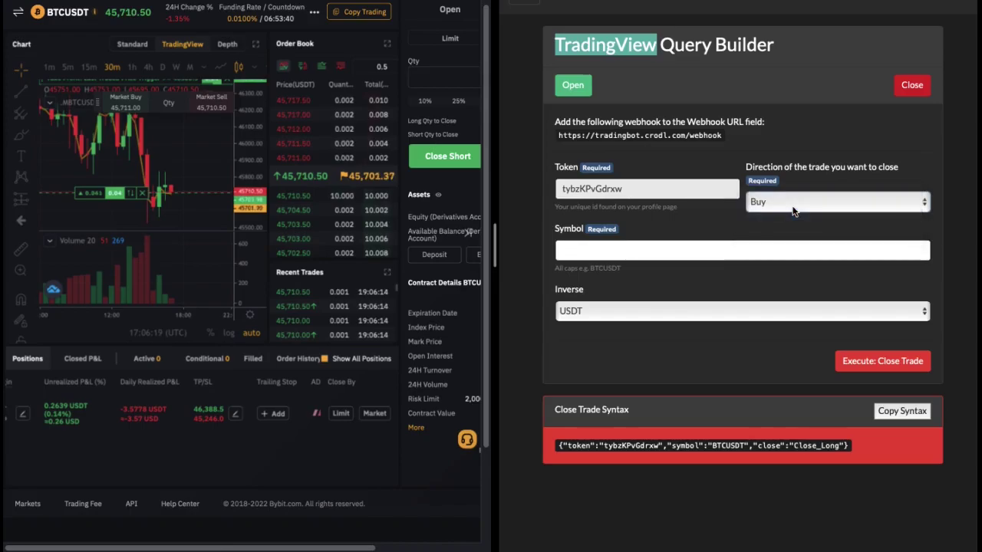
pyautogui.click(727, 246)
pyautogui.write('BTCUSDT')
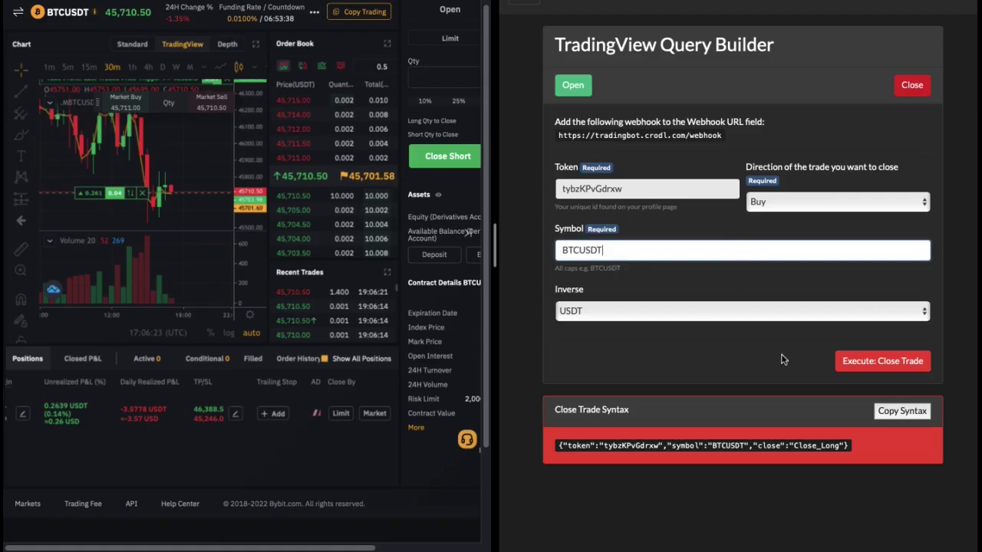
pyautogui.click(886, 361)
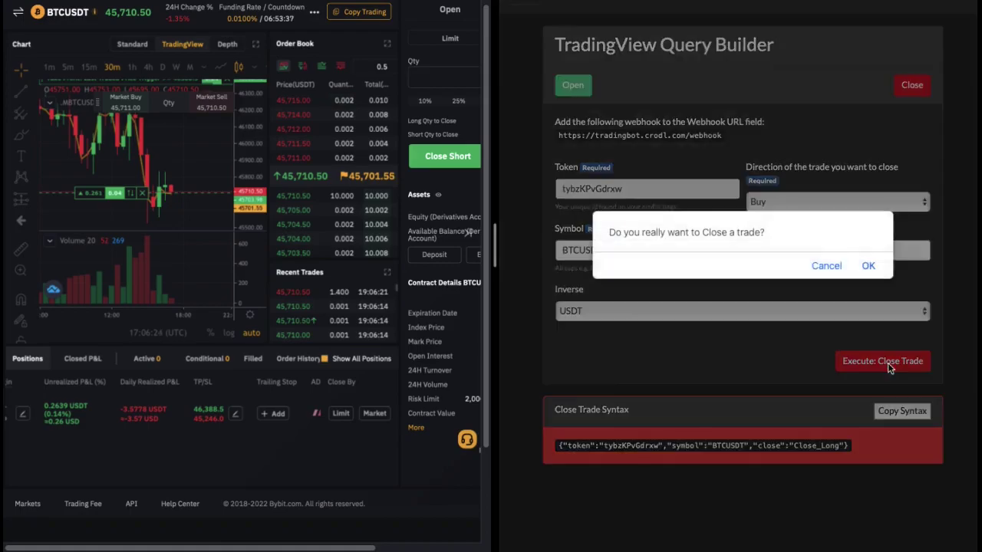
pyautogui.click(865, 267)
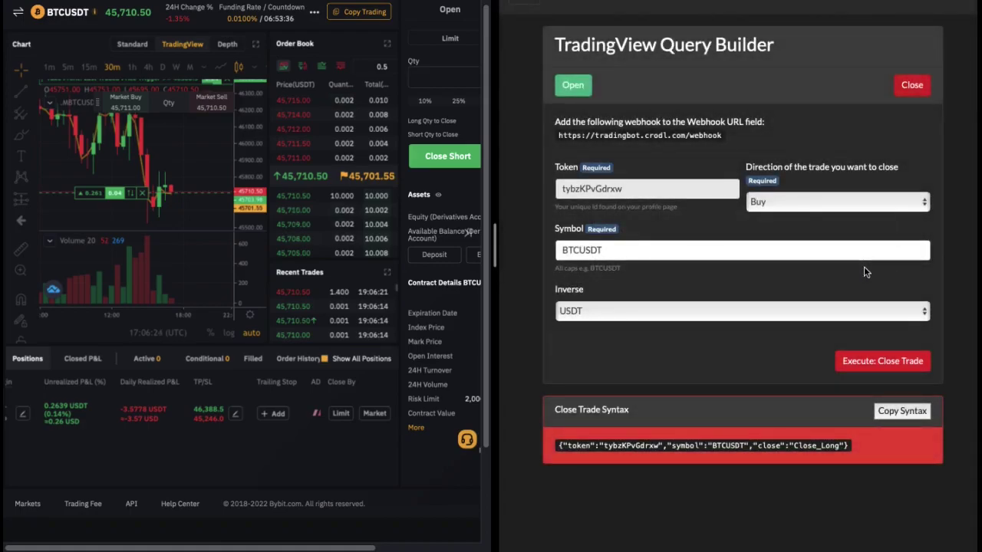